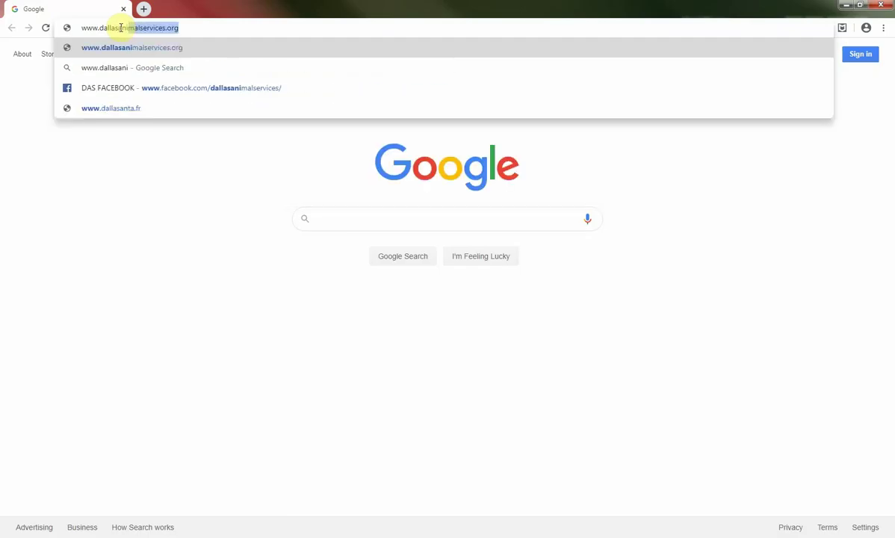
type("services.org")
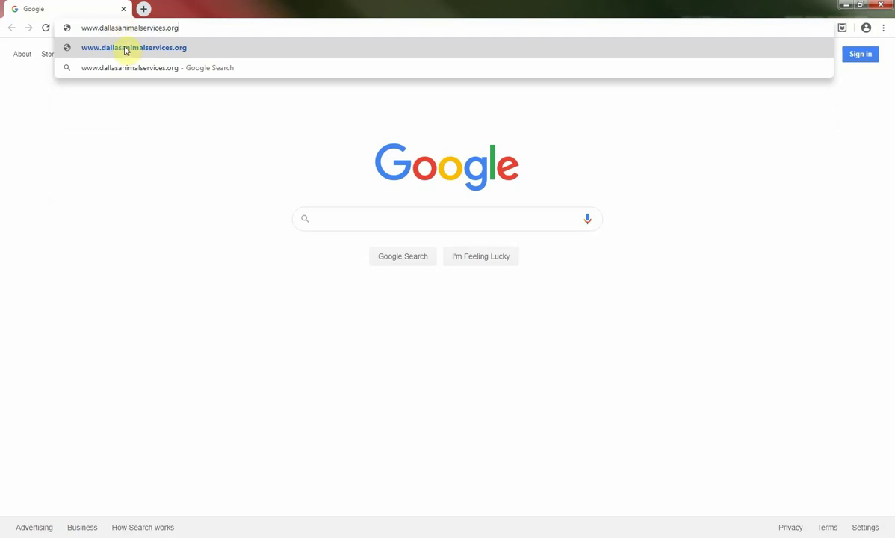
left_click(125, 49)
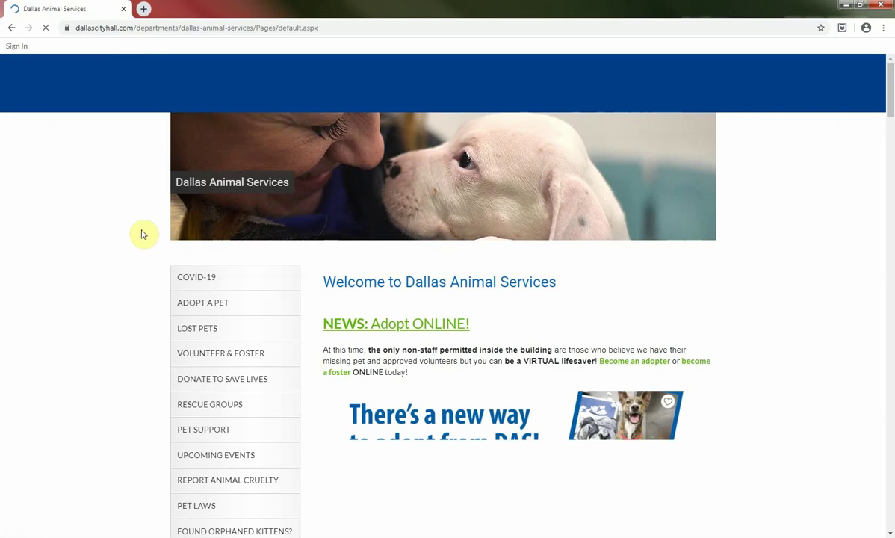
Scroll down the Adopting from DAS page to the Search Adoptable Pets cards
scroll(147, 249, "down", 1)
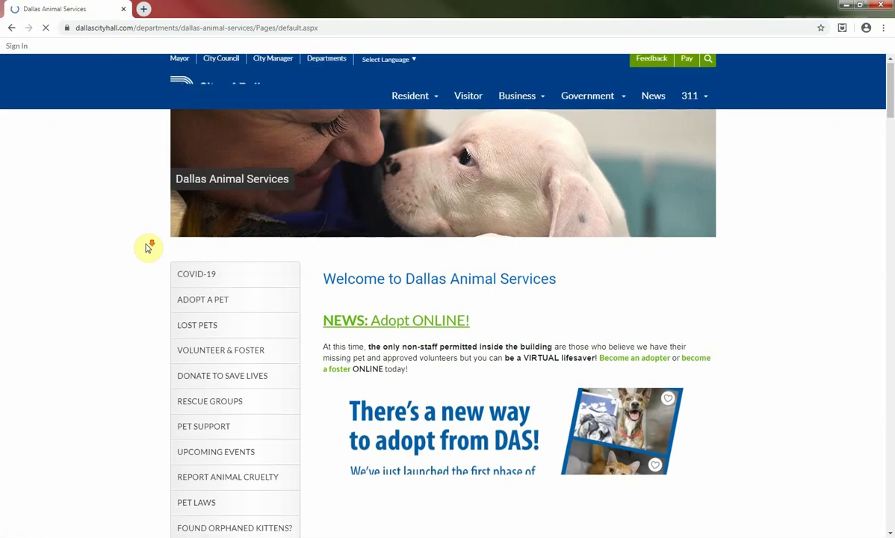
scroll(147, 248, "down", 3)
mouse_move(187, 154)
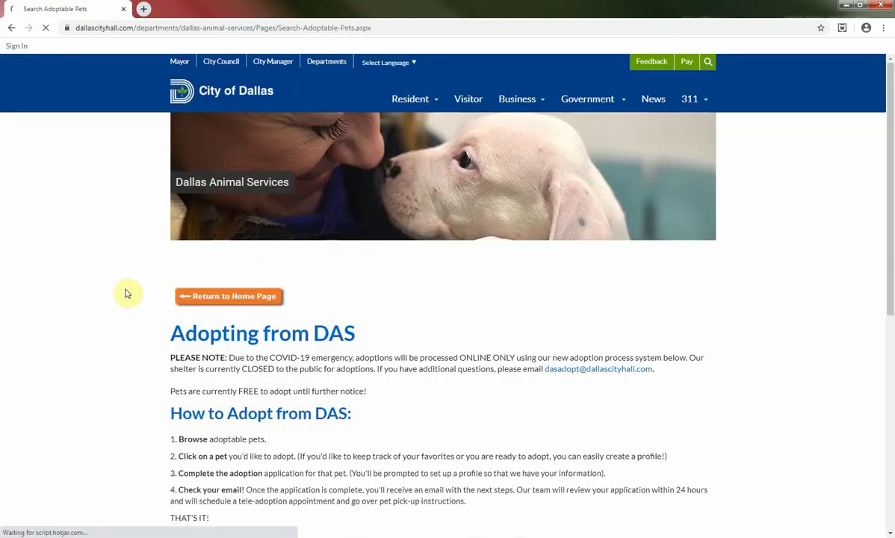
scroll(127, 294, "down", 2)
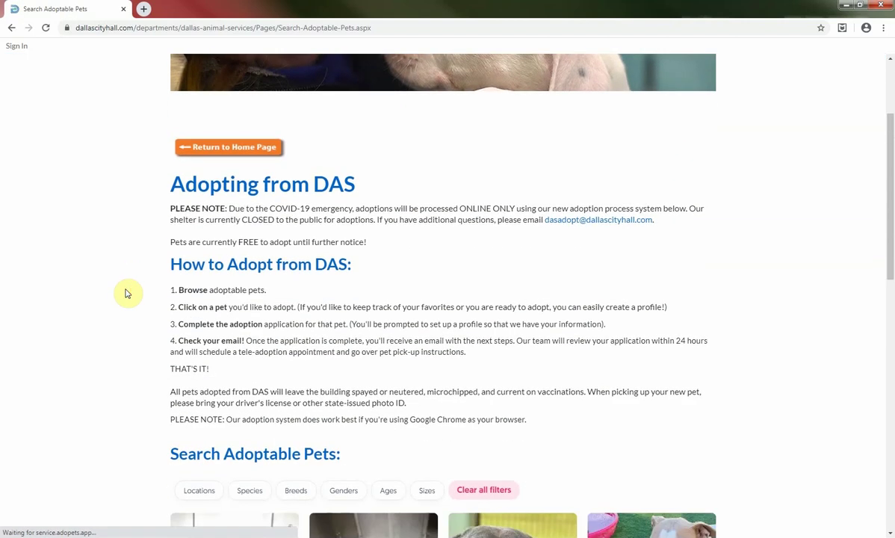
scroll(127, 293, "down", 1)
scroll(127, 293, "down", 1)
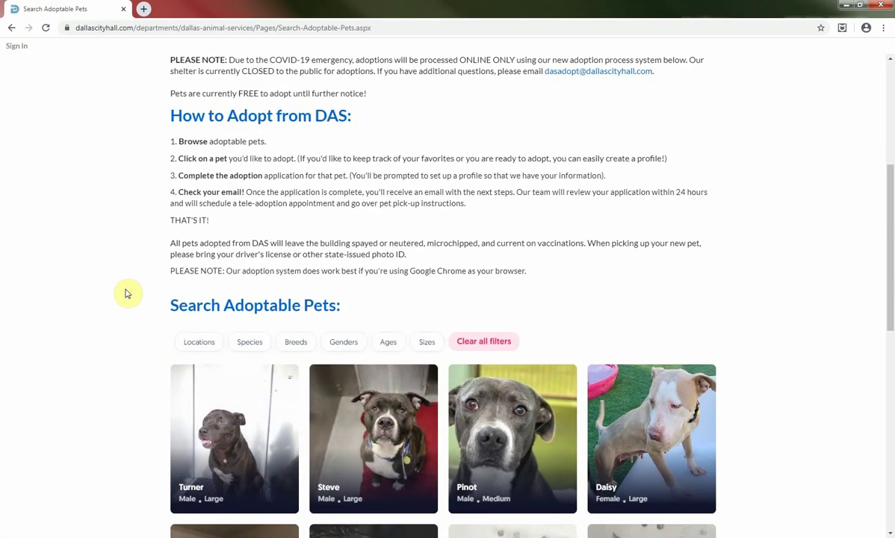
scroll(125, 293, "down", 2)
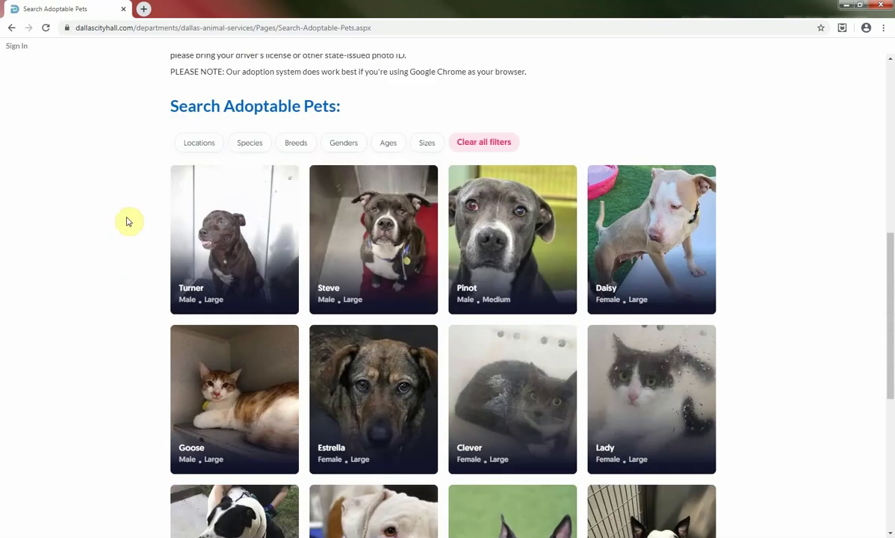
left_click(199, 143)
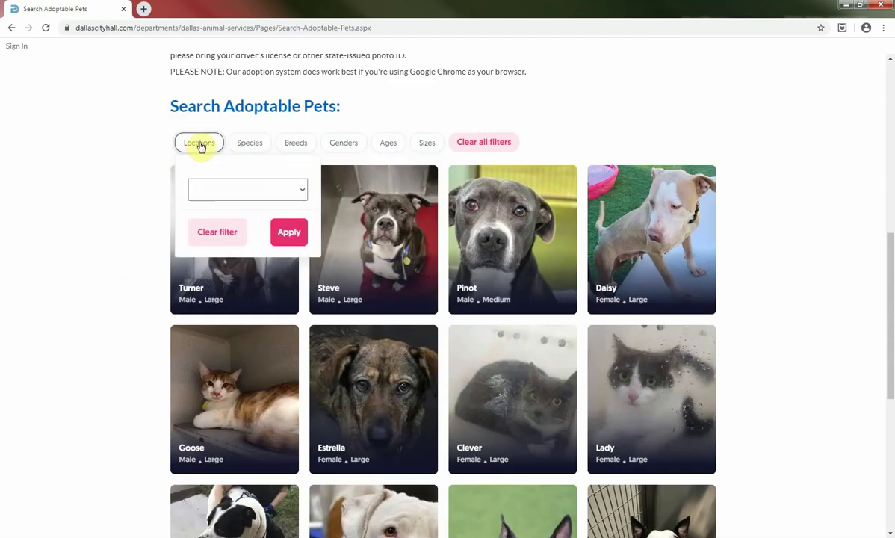
left_click(301, 192)
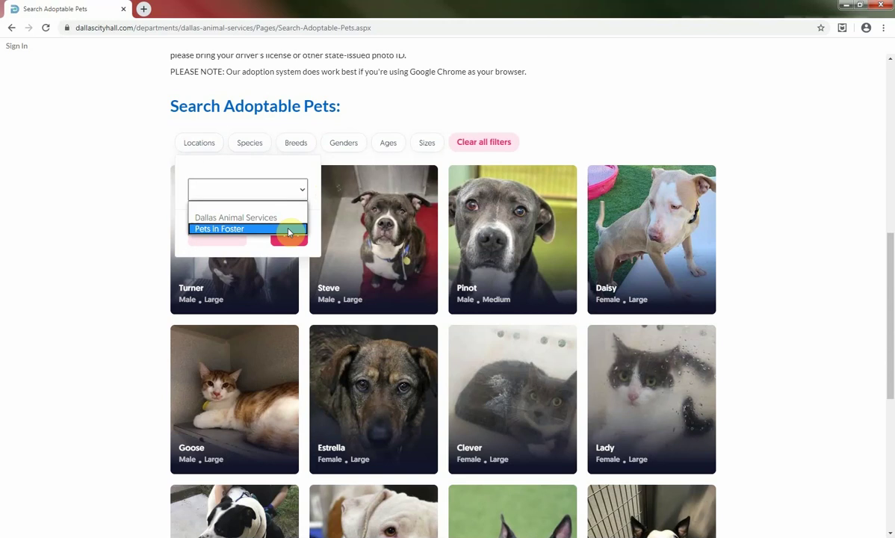
left_click(274, 127)
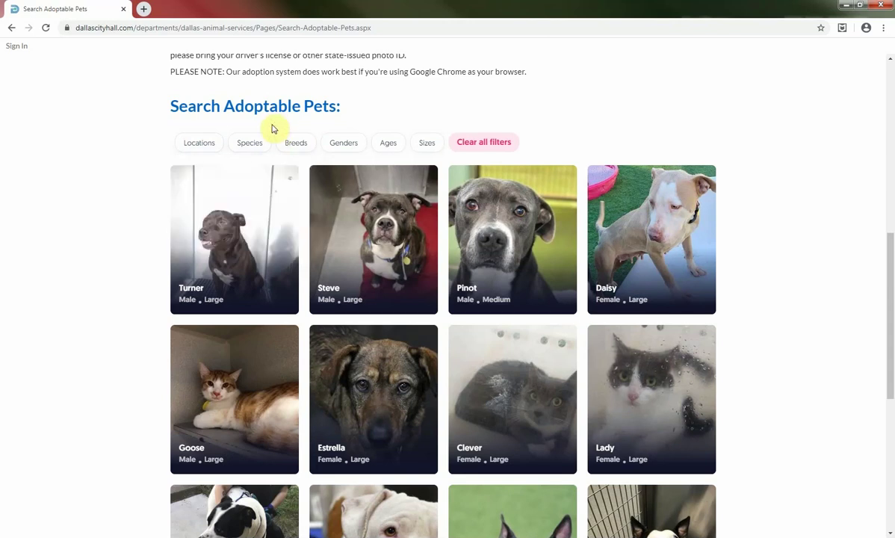
left_click(254, 149)
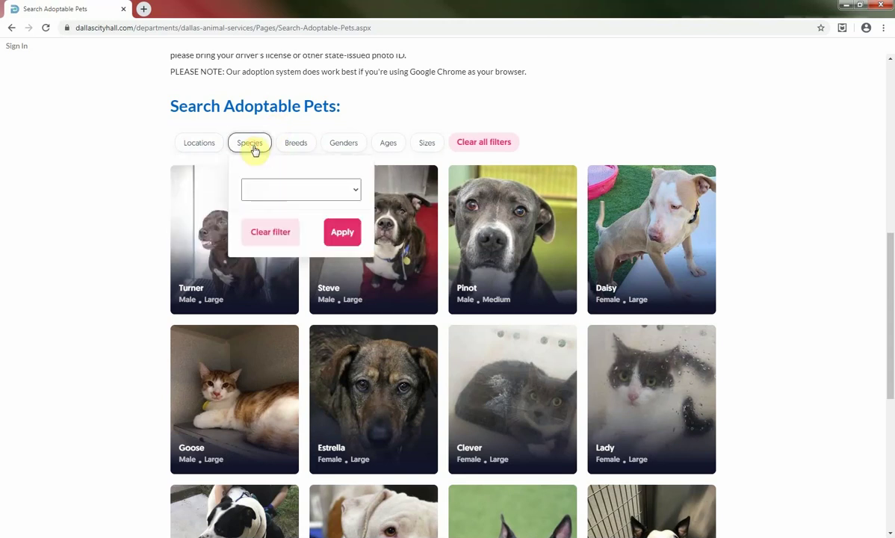
left_click(355, 195)
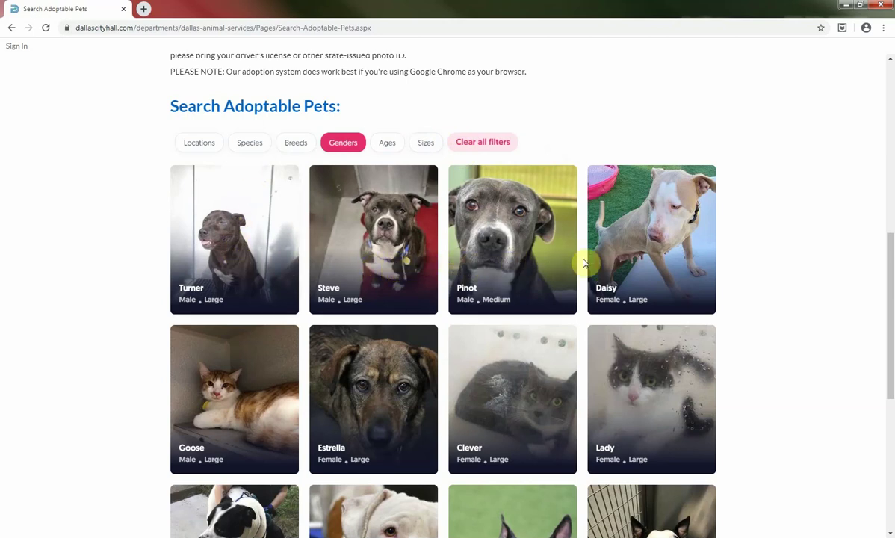
Scroll to the bottom of the pet grid and load more adoptable pets
scroll(172, 377, "down", 1)
scroll(173, 372, "down", 2)
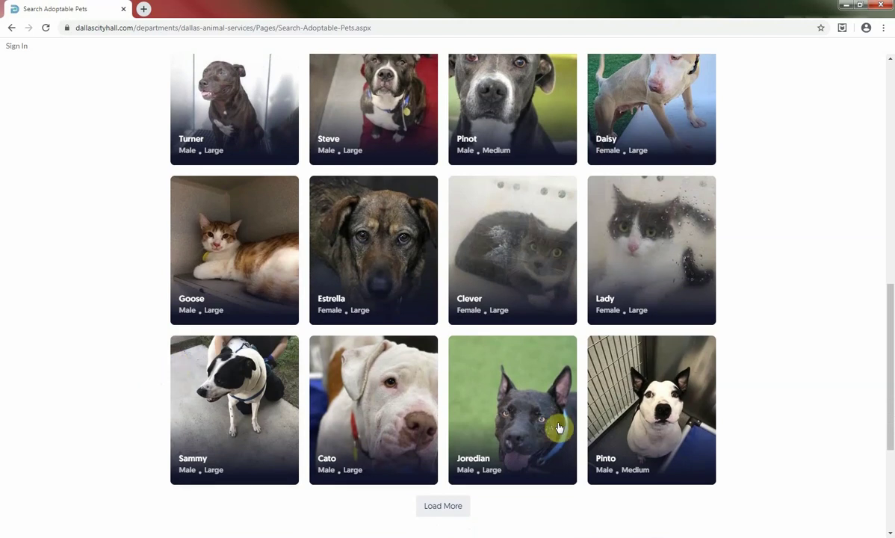
scroll(662, 426, "down", 1)
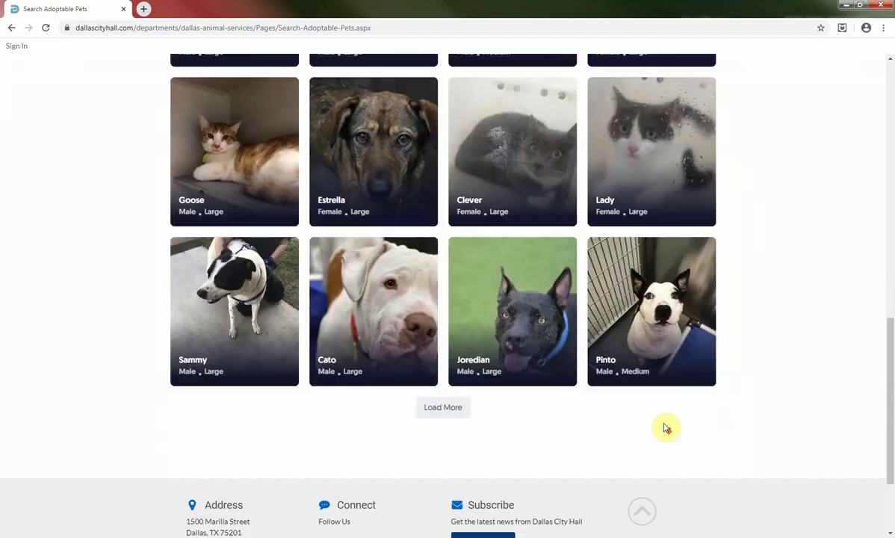
left_click(451, 409)
Open Zooks's adoption profile from the pet grid
scroll(459, 417, "down", 2)
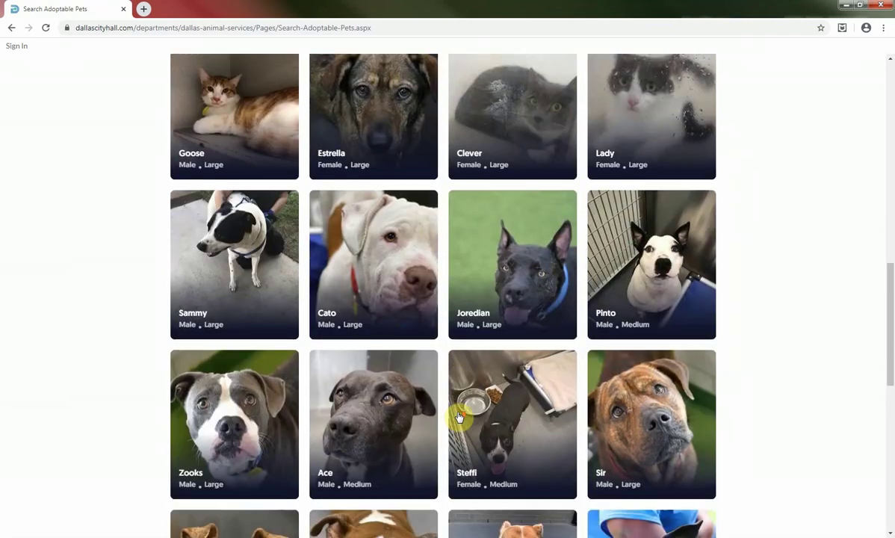
scroll(459, 417, "down", 1)
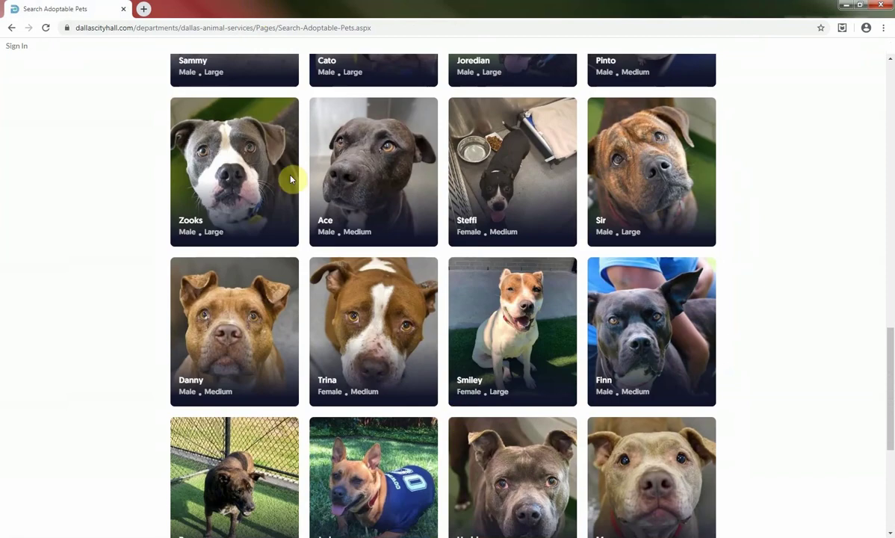
left_click(189, 204)
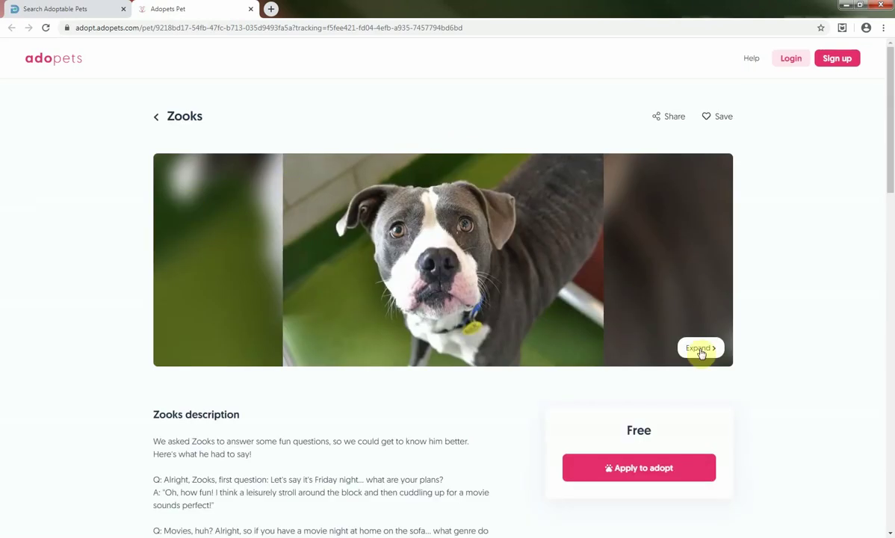
View Zooks's photo at full size, close it, and read his description
left_click(701, 347)
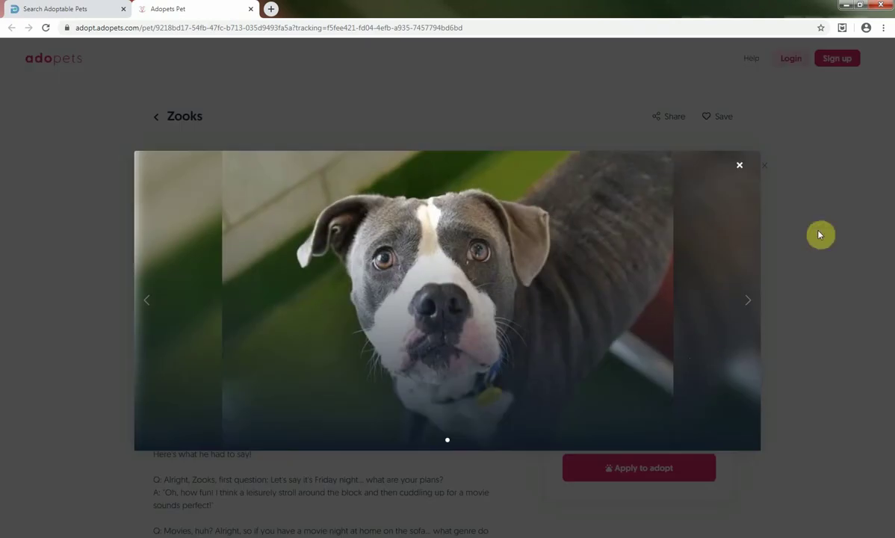
left_click(740, 166)
scroll(124, 447, "down", 3)
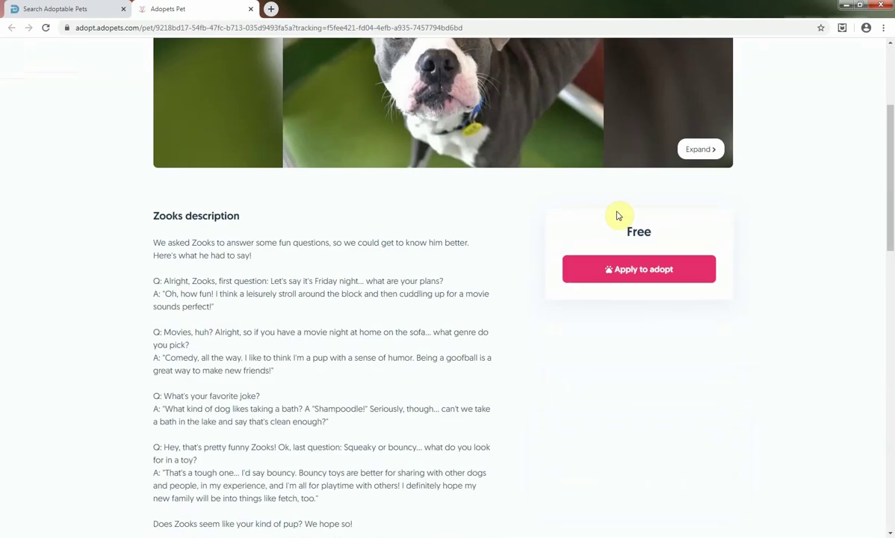
left_click_drag(153, 242, 376, 525)
left_click(380, 515)
Review Zooks's details and apply to adopt him
scroll(90, 333, "down", 2)
scroll(89, 333, "down", 5)
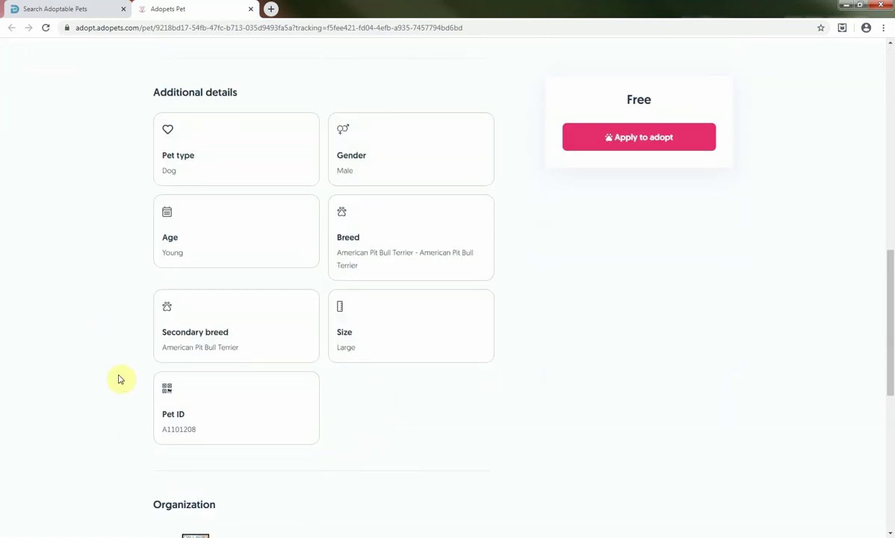
scroll(118, 380, "down", 6)
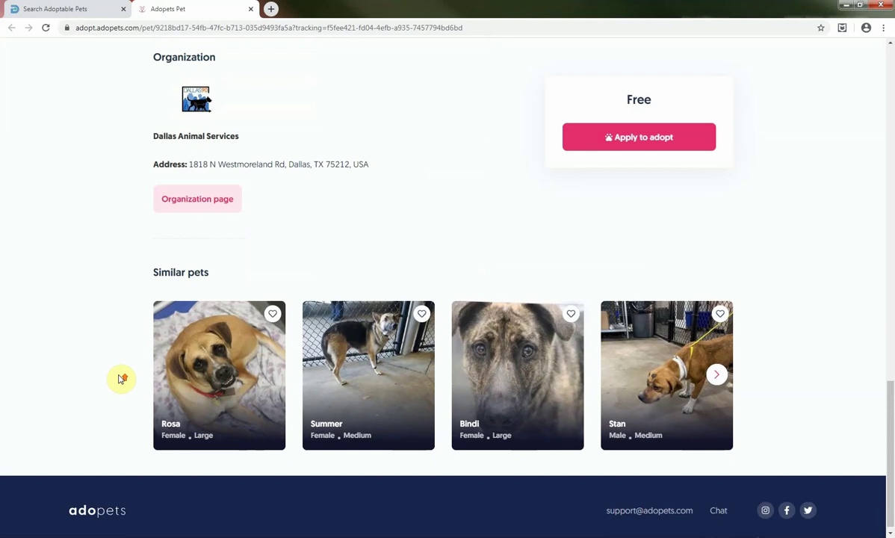
scroll(118, 380, "up", 10)
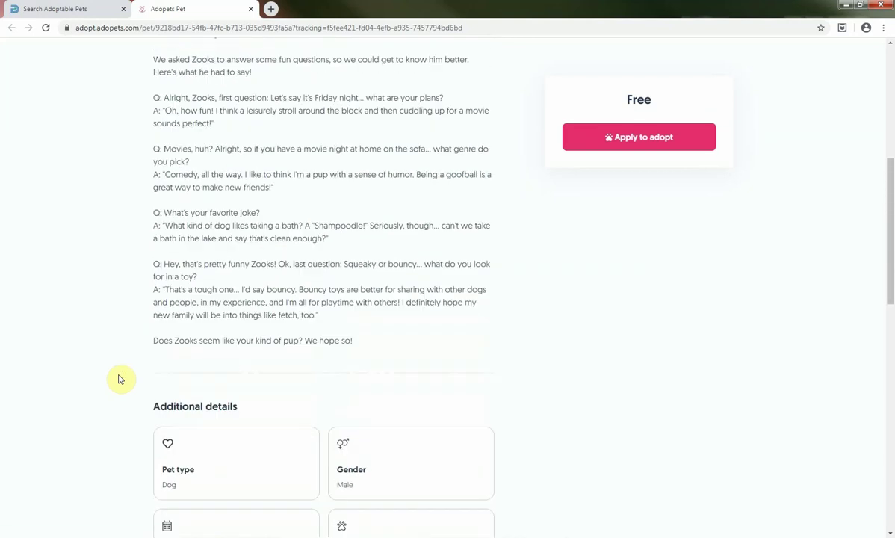
scroll(118, 379, "up", 5)
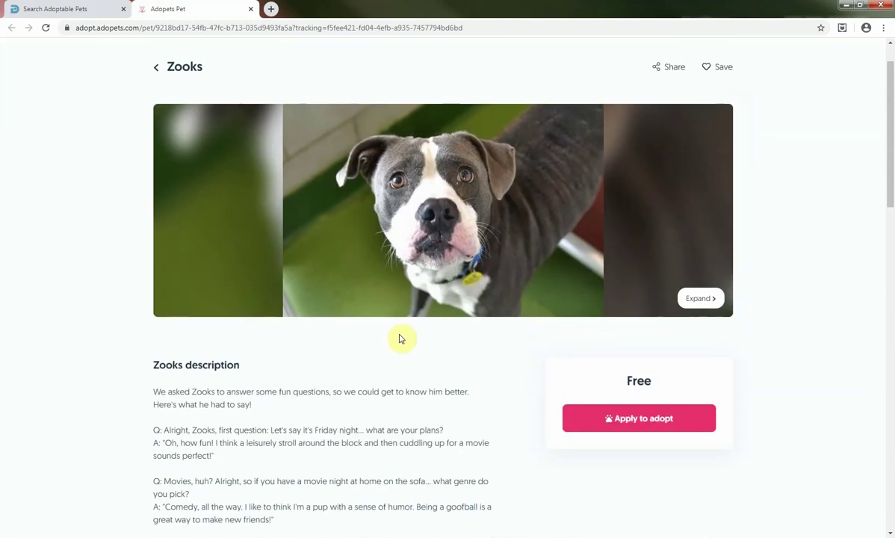
left_click(636, 430)
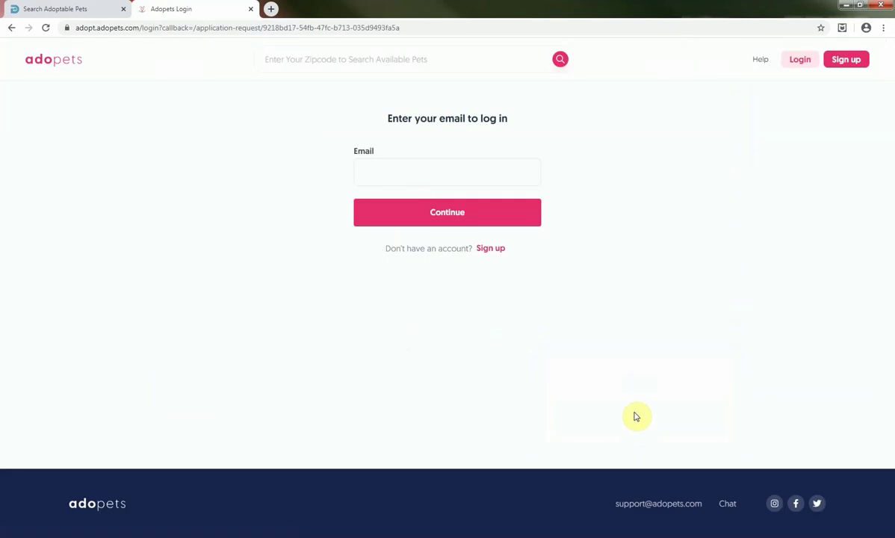
Sign up with a United States account, entering the adopter's first name, last name and birthdate
left_click(492, 250)
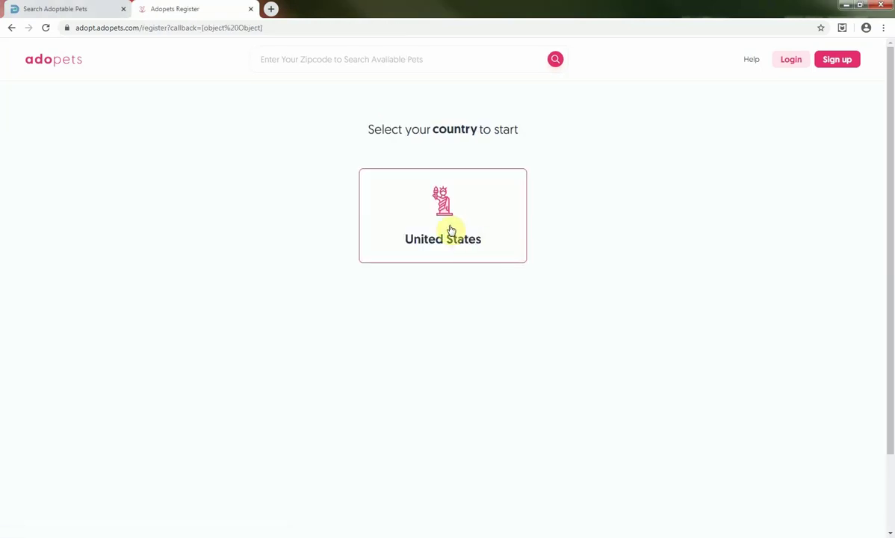
left_click(449, 222)
left_click(325, 332)
key("Tab")
key("Tab")
key("Tab")
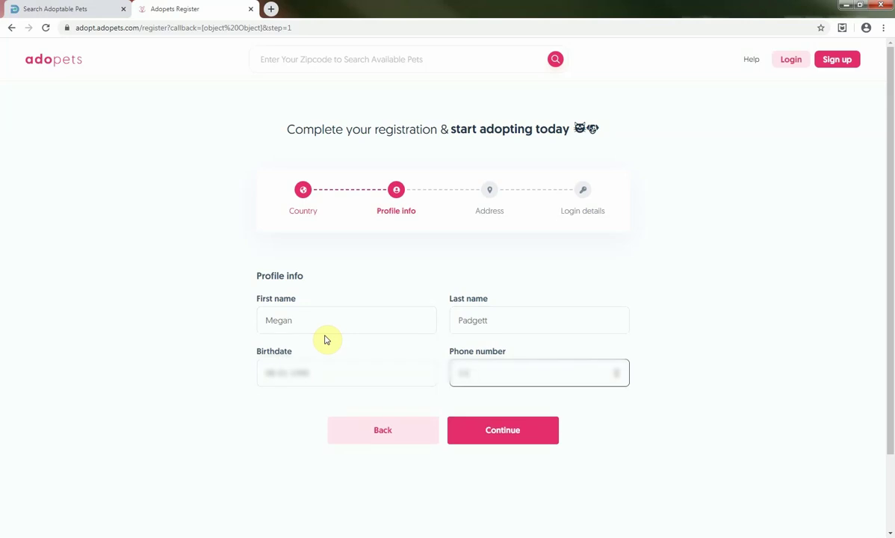
left_click(508, 426)
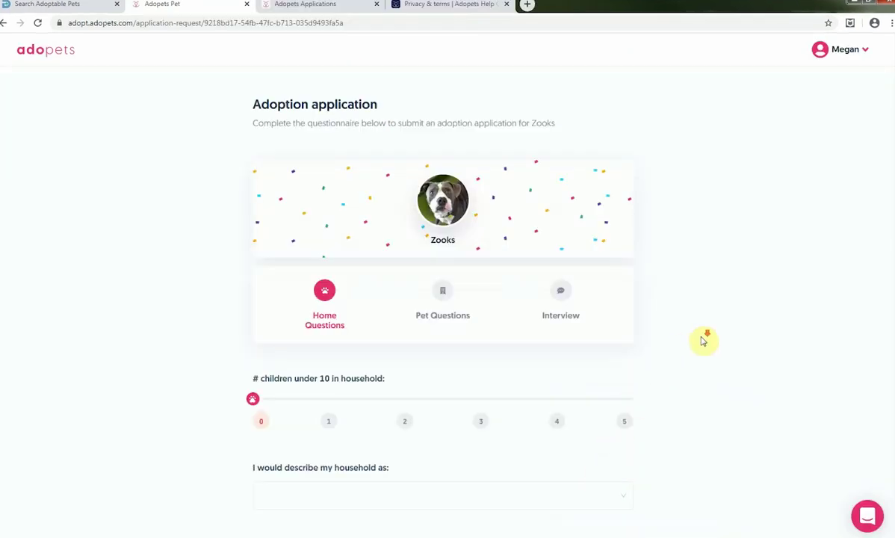
Answer Home Questions: 1 child under 10, quiet and calm household, 1 dog, rented apartment, 2 adults
scroll(703, 342, "down", 4)
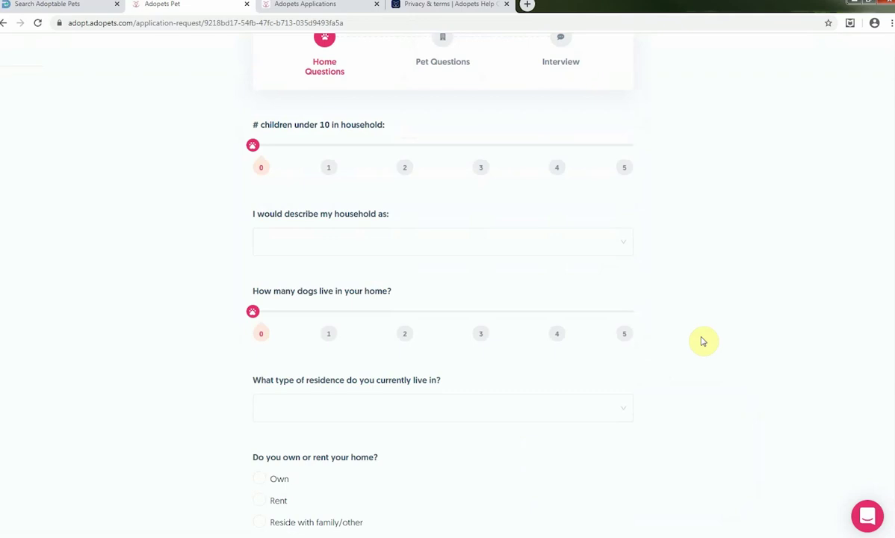
left_click(328, 145)
left_click(329, 242)
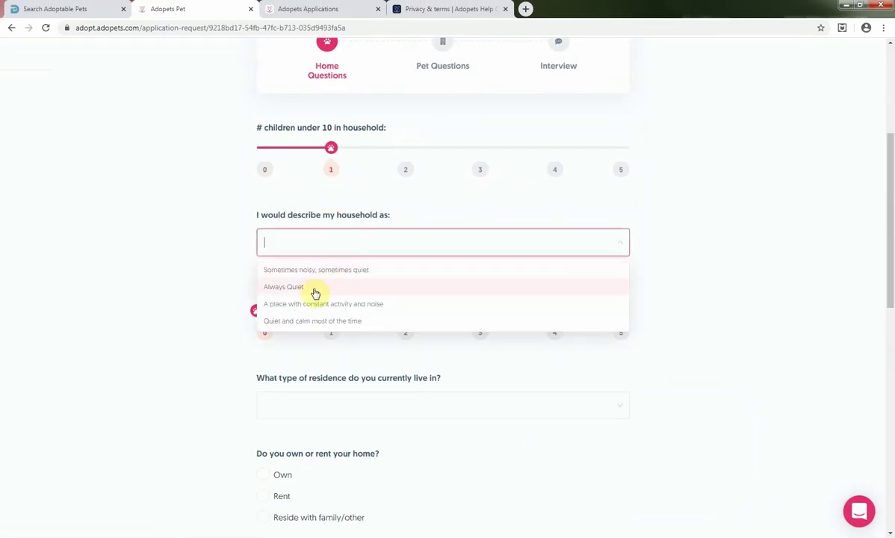
left_click(339, 326)
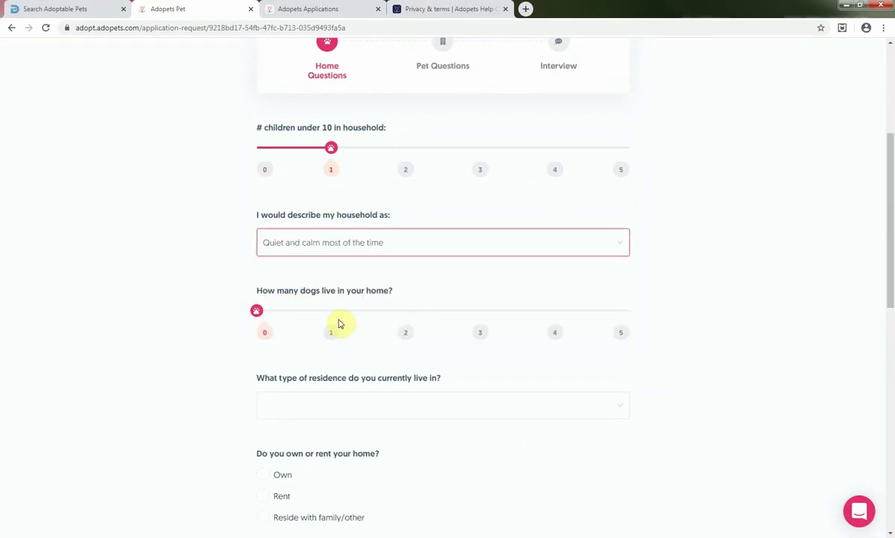
left_click(329, 329)
left_click(356, 406)
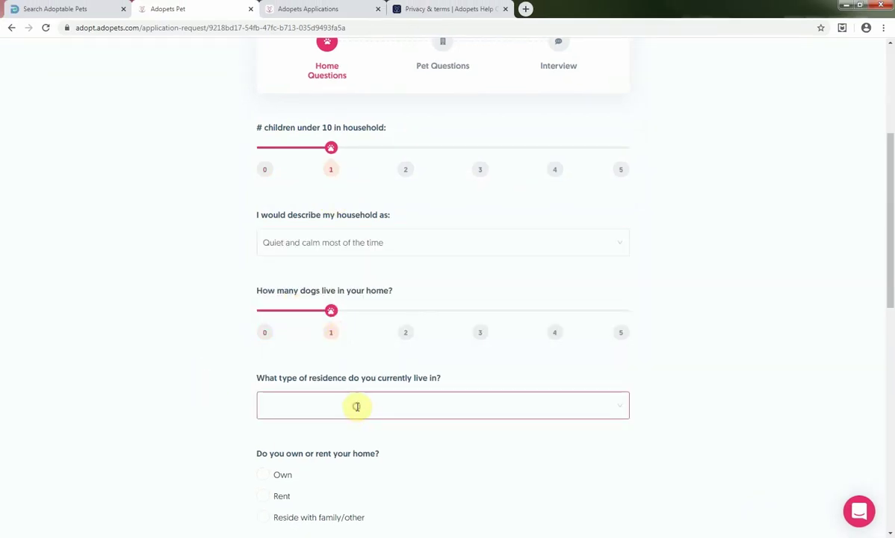
left_click(305, 452)
scroll(244, 382, "down", 3)
left_click(261, 296)
left_click(405, 398)
Ask for help introducing the new animal, choose a crate option, and state some pet experience
scroll(334, 295, "down", 3)
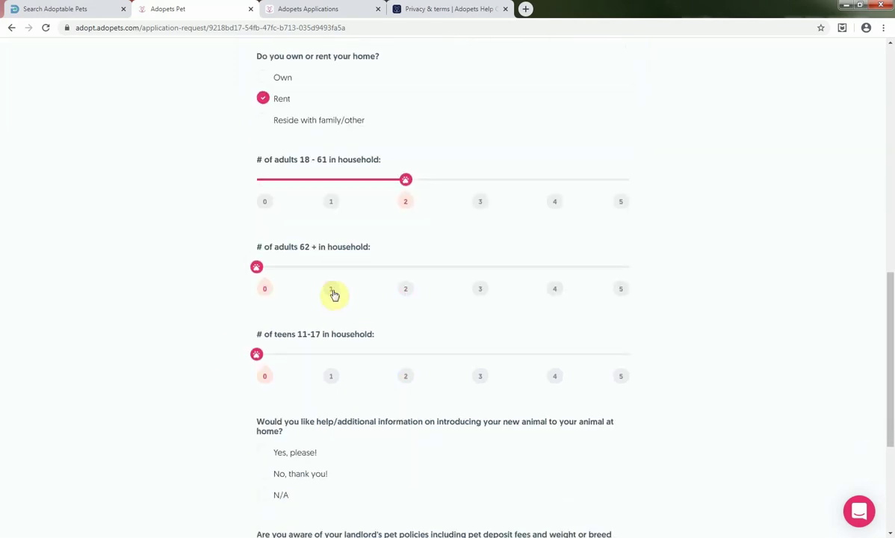
scroll(300, 382, "down", 2)
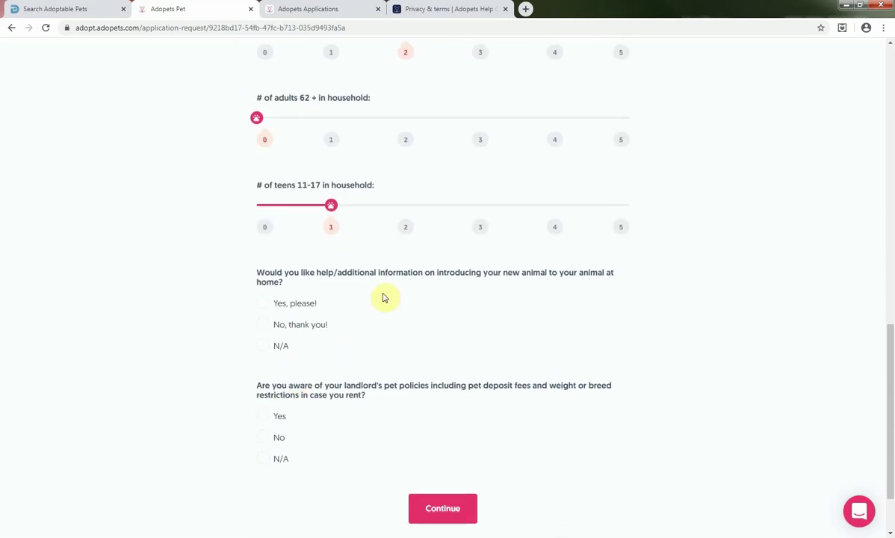
left_click(262, 302)
scroll(249, 399, "down", 1)
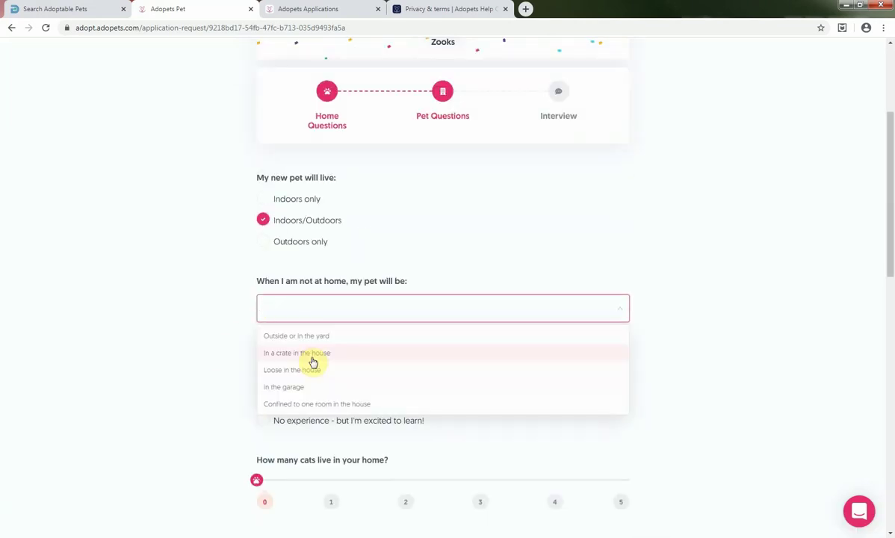
left_click(314, 361)
scroll(220, 388, "down", 1)
left_click(263, 278)
scroll(250, 396, "down", 5)
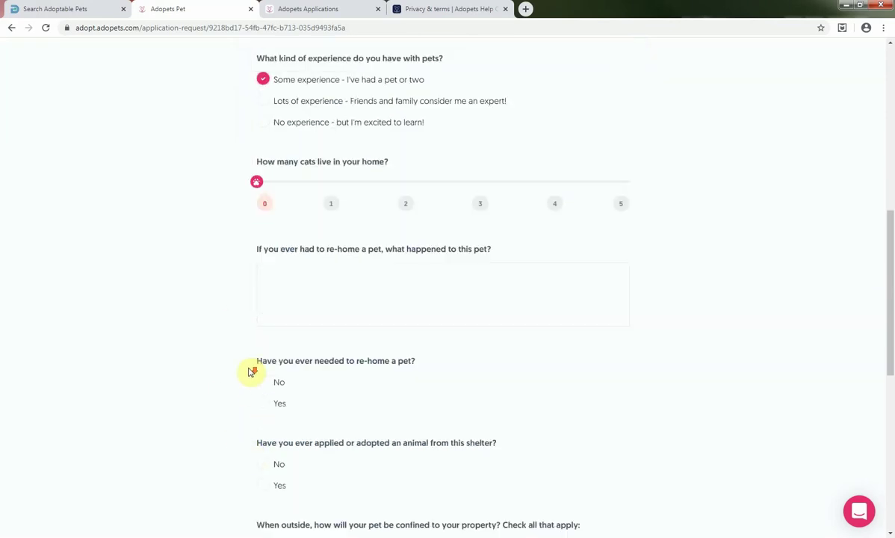
Answer no to re-homing and prior adoption, mark a fenced yard, accept extra help, and submit
left_click(262, 333)
scroll(252, 374, "down", 2)
left_click(262, 315)
scroll(236, 410, "down", 1)
left_click(262, 318)
scroll(252, 300, "down", 3)
left_click(262, 370)
left_click(473, 441)
left_click(476, 448)
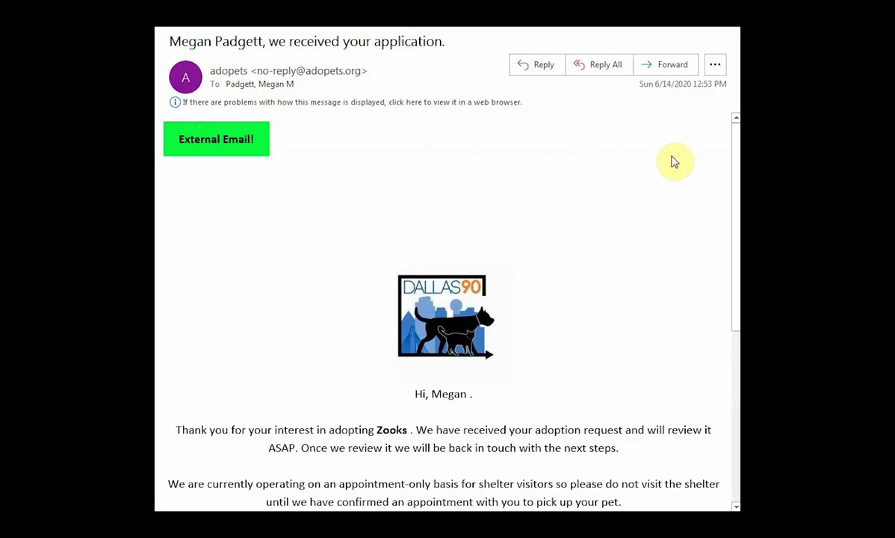
Read the 'we received your application' email, then the 'your application is under review' message
left_click_drag(736, 137, 737, 296)
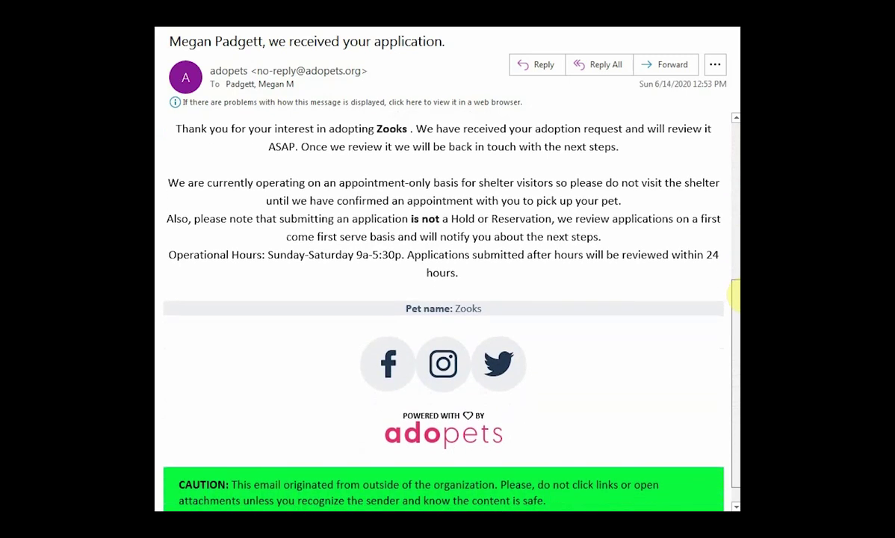
left_click_drag(737, 296, 733, 228)
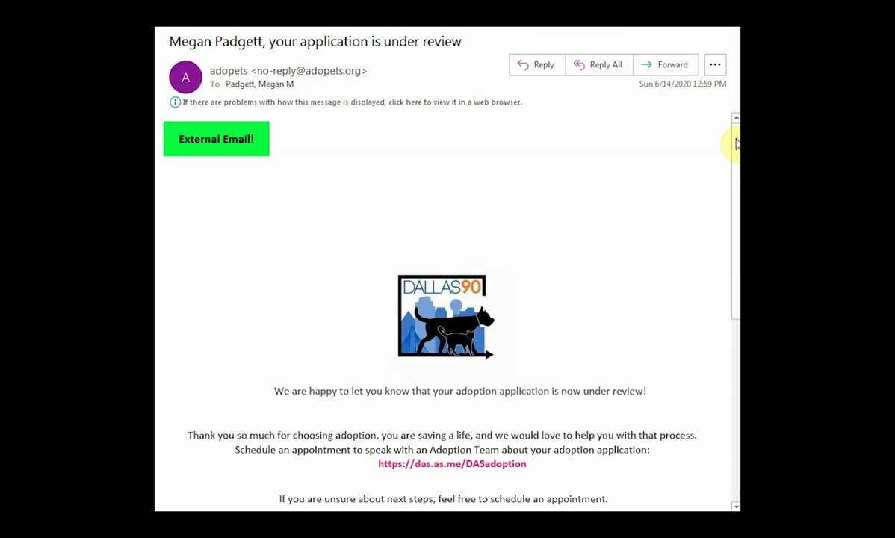
left_click_drag(736, 143, 721, 232)
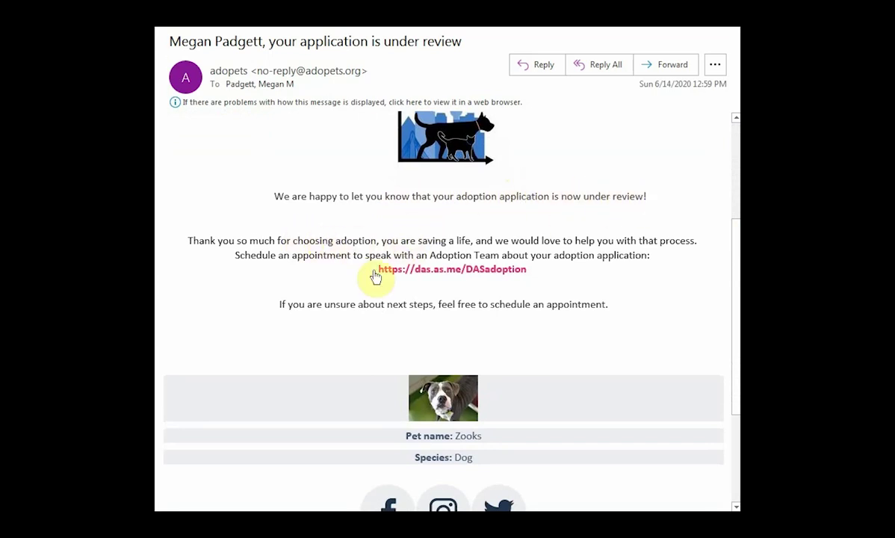
left_click_drag(373, 269, 530, 275)
left_click(562, 276)
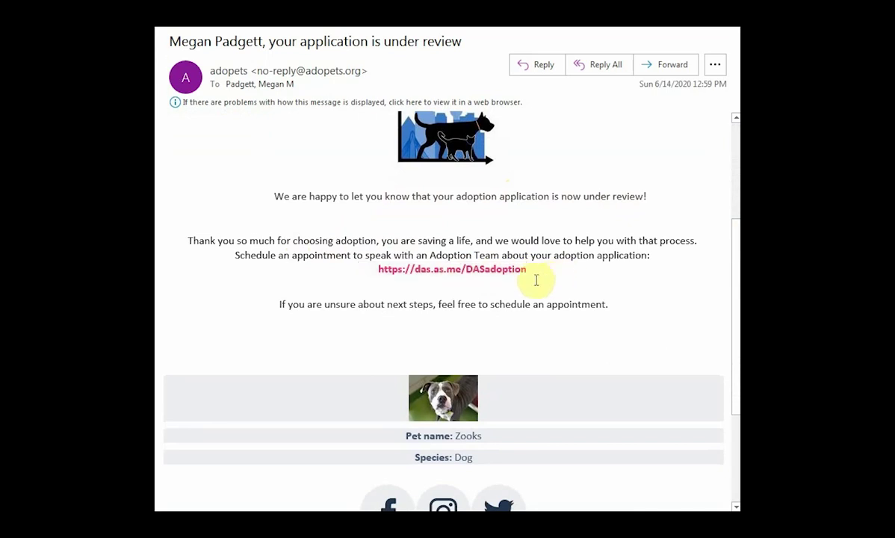
left_click(498, 279)
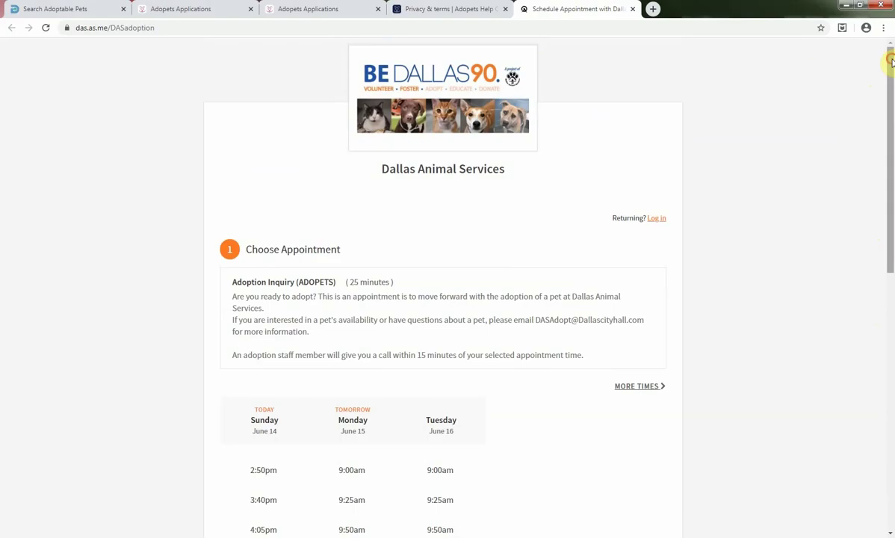
Pick the 2:50pm slot on Sunday, June 14 and continue to the contact form
left_click_drag(887, 54, 891, 199)
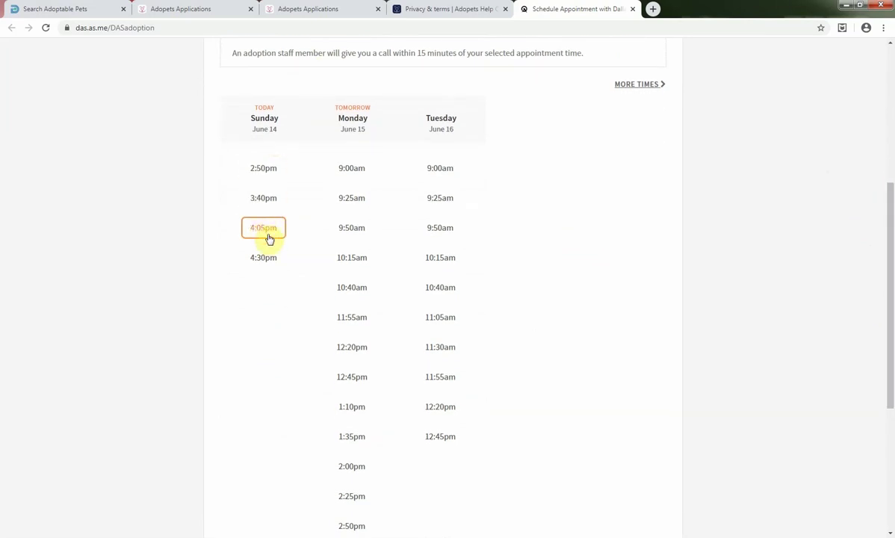
left_click(266, 171)
left_click(290, 201)
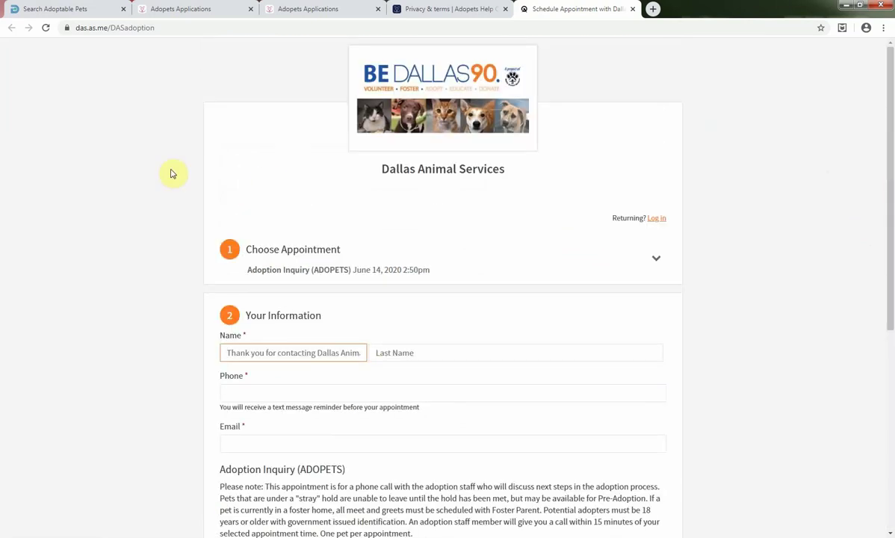
Fill in the adopter's first name, last name and e-mail, then confirm the appointment
scroll(166, 175, "down", 3)
key("Tab")
key("Tab")
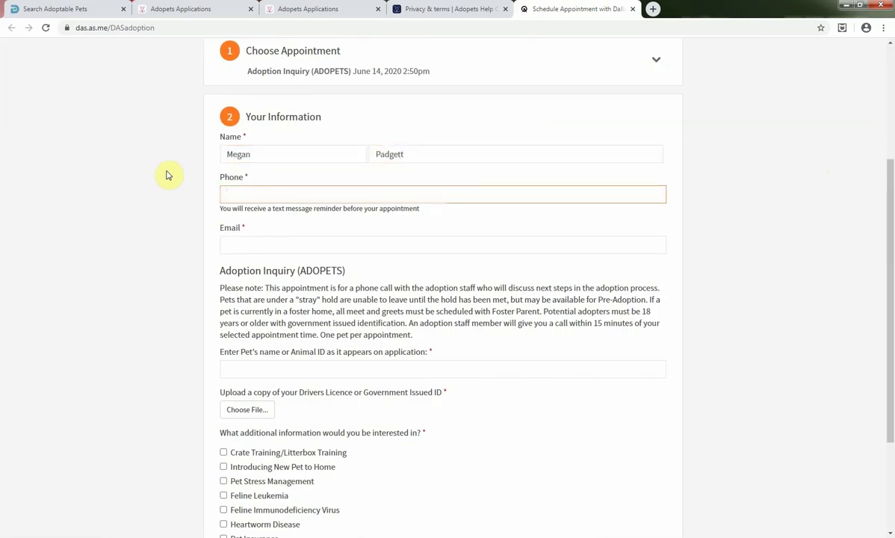
key("Tab")
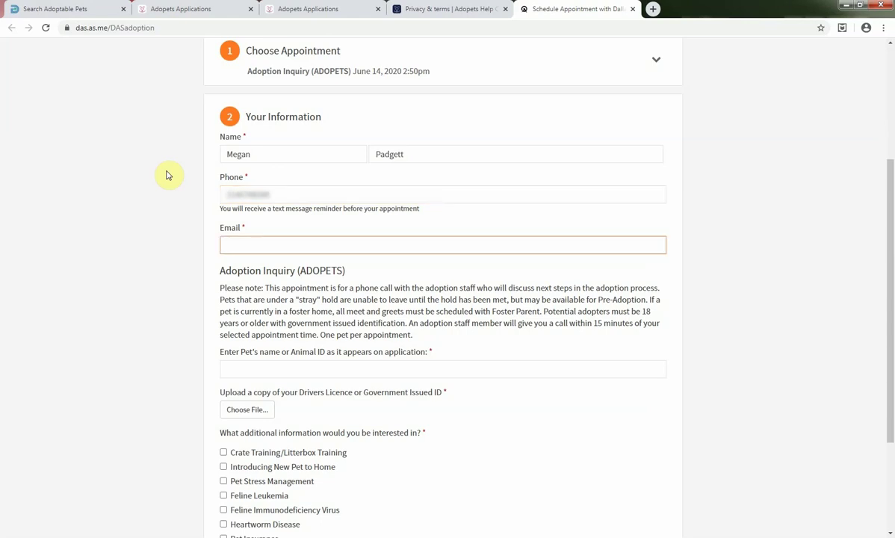
type("mega")
type("ll.com")
left_click(269, 461)
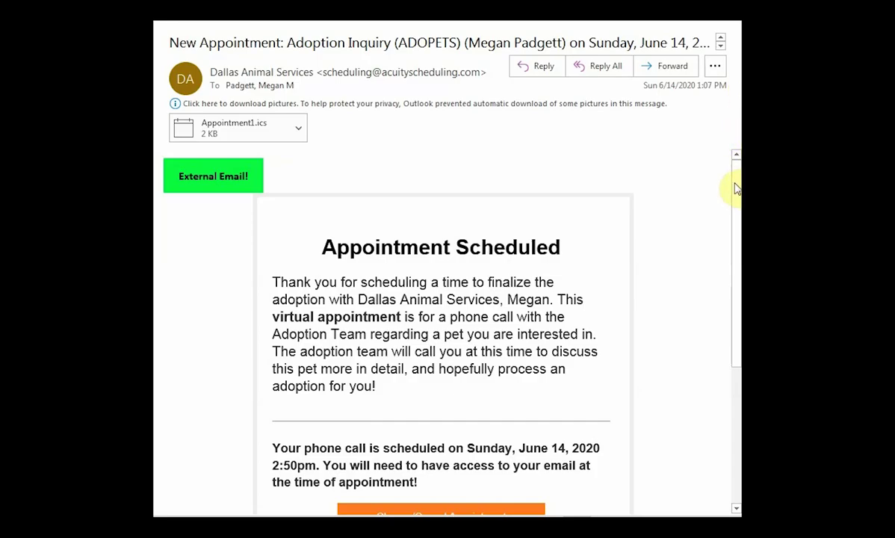
Scroll through the 'New Appointment: Adoption Inquiry' email for June 14, 2020 at 2:50pm
left_click_drag(735, 189, 727, 254)
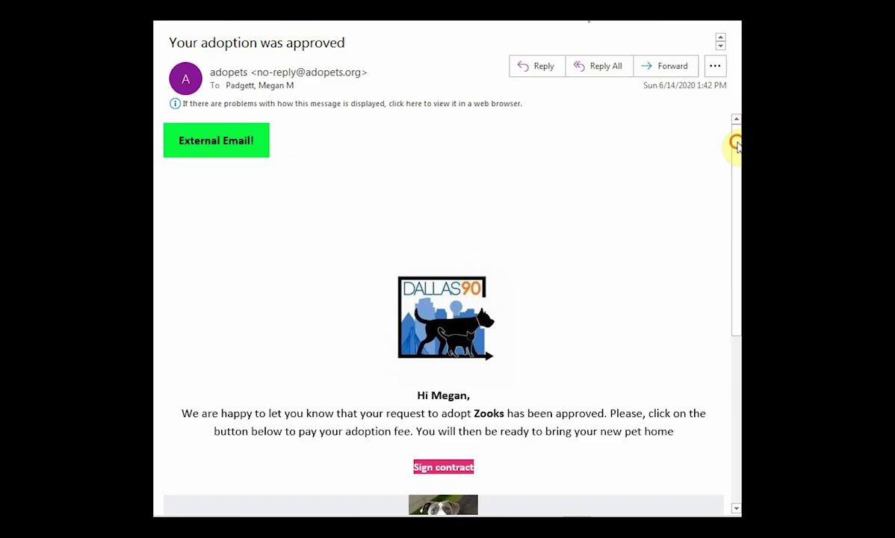
From the 'Your adoption was approved' email for Zooks ($0.00 fee), open the contract to sign
left_click_drag(738, 140, 735, 230)
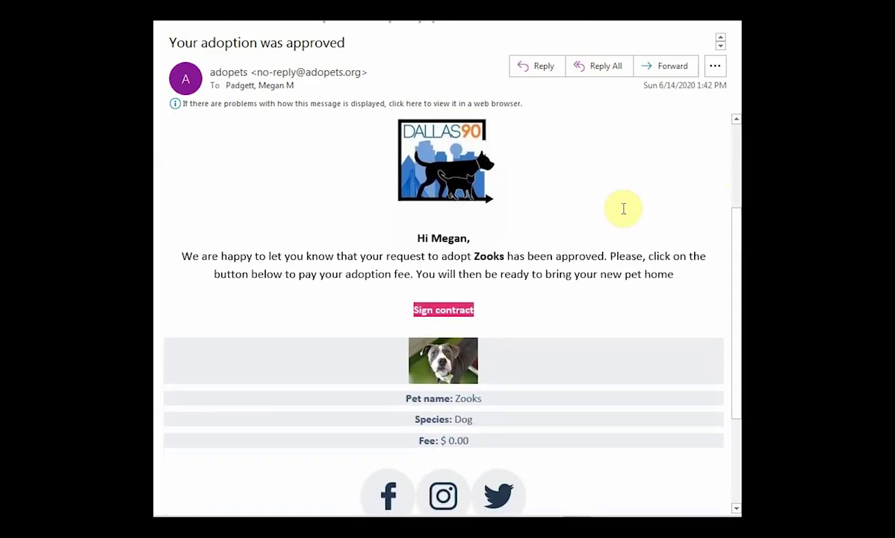
left_click(453, 319)
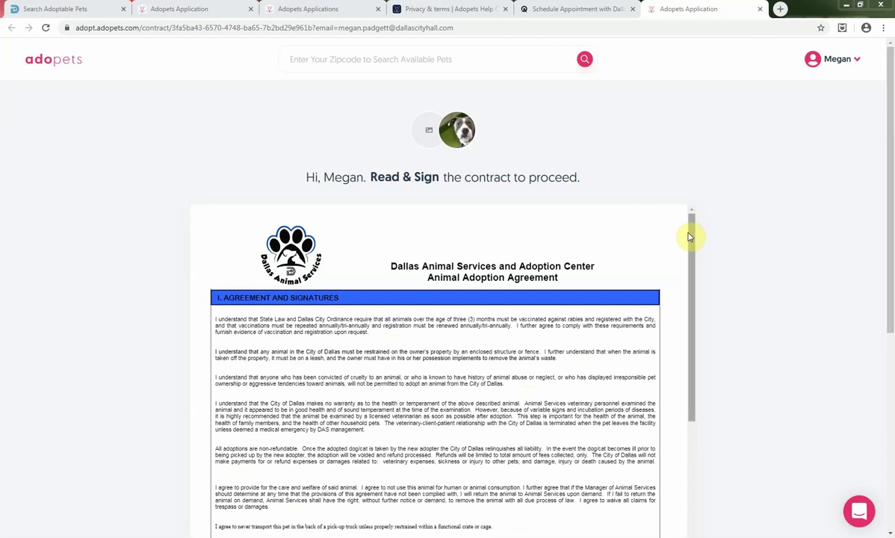
Read through the Dallas Animal Services adoption agreement and sign it
left_click_drag(691, 237, 684, 326)
scroll(442, 481, "down", 5)
left_click(442, 482)
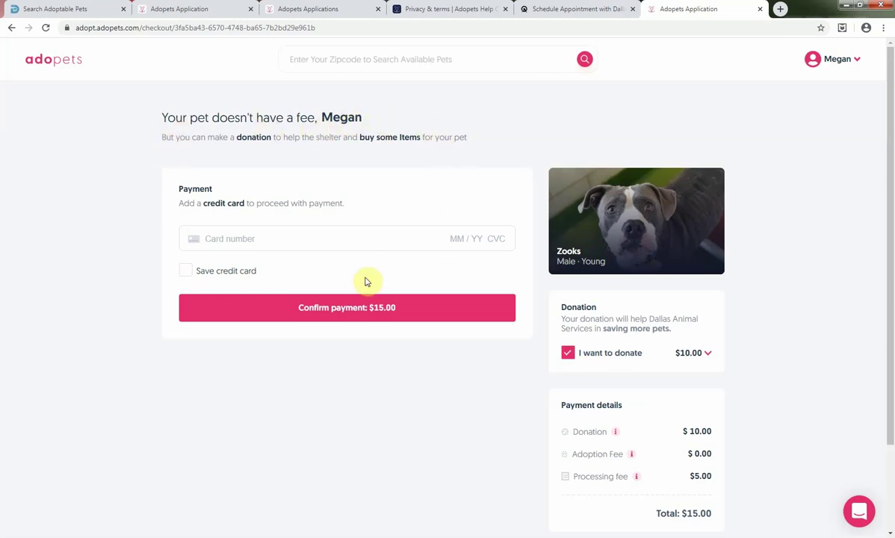
Remove the $10.00 donation and confirm Zooks's adoption at $0.00
left_click(568, 354)
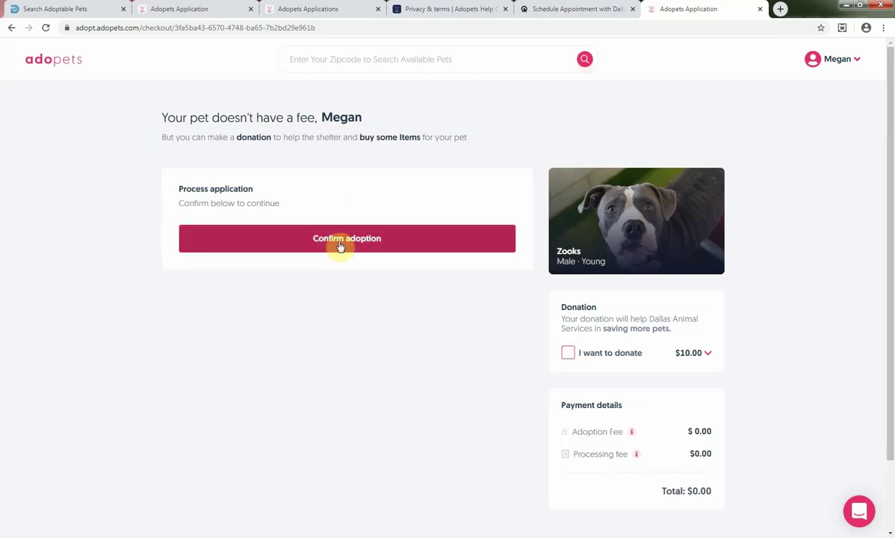
left_click(339, 246)
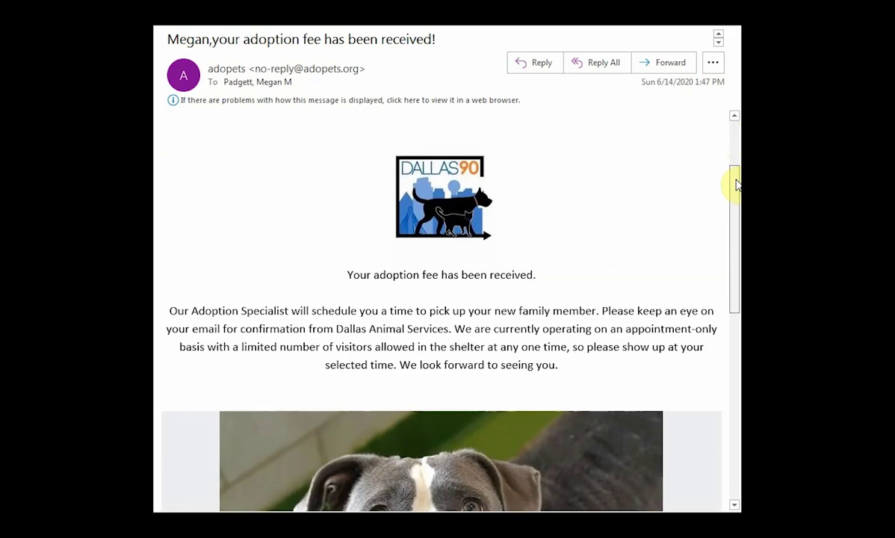
Read the pick-up email's instructions for the Sunday, June 14, 2020 12:15pm appointment
left_click_drag(736, 184, 730, 276)
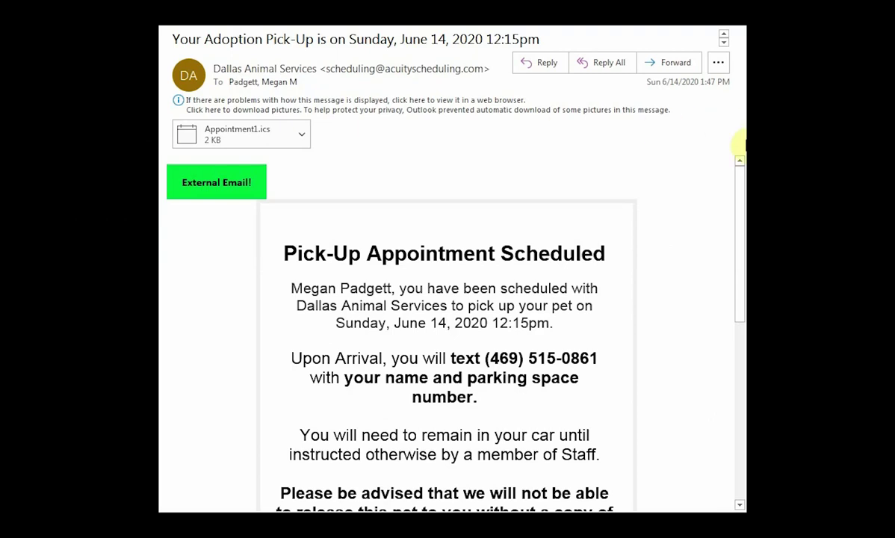
left_click_drag(740, 176, 740, 228)
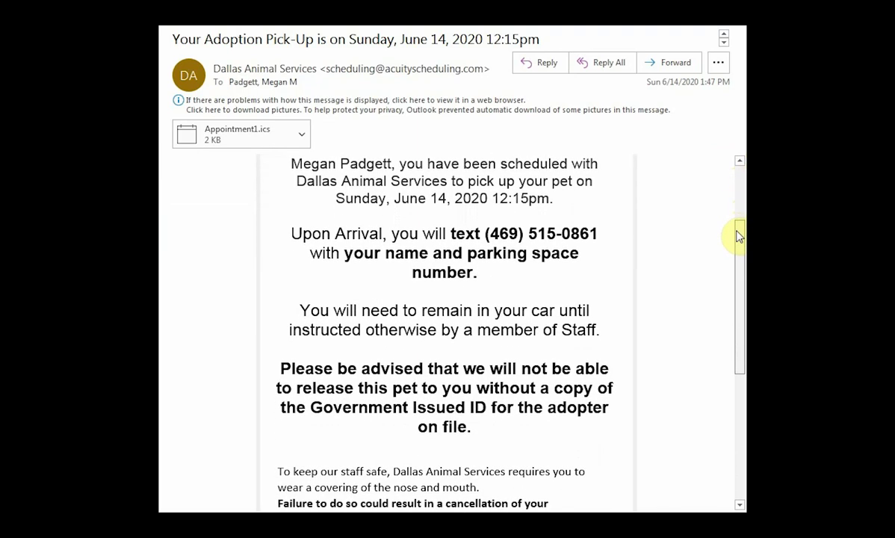
left_click_drag(739, 239, 738, 251)
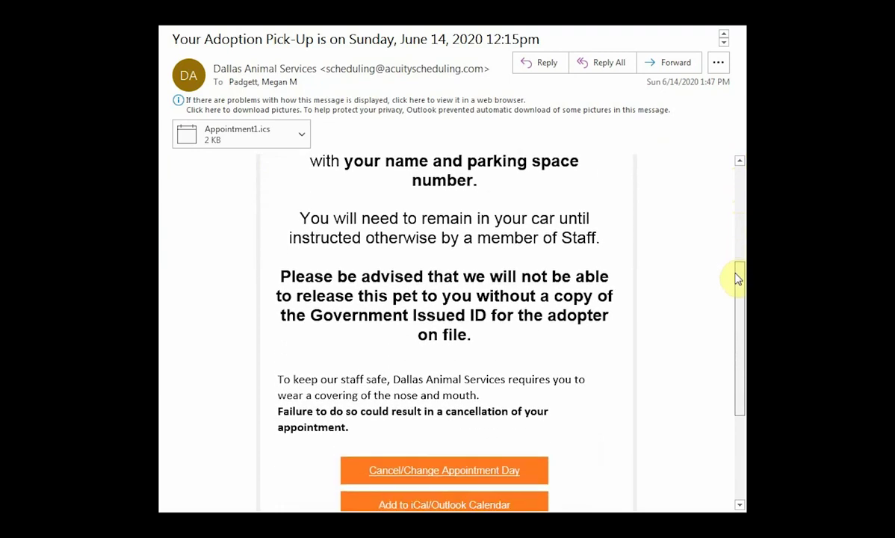
left_click_drag(733, 306, 734, 310)
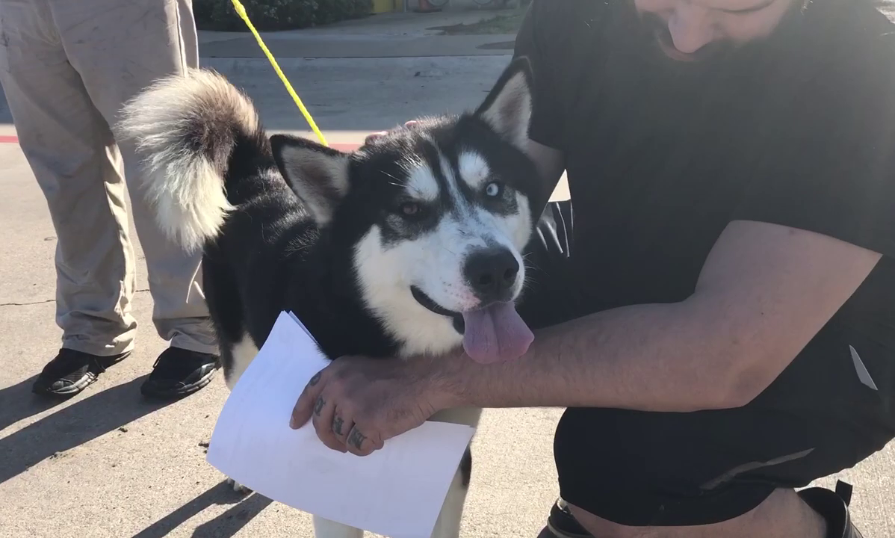